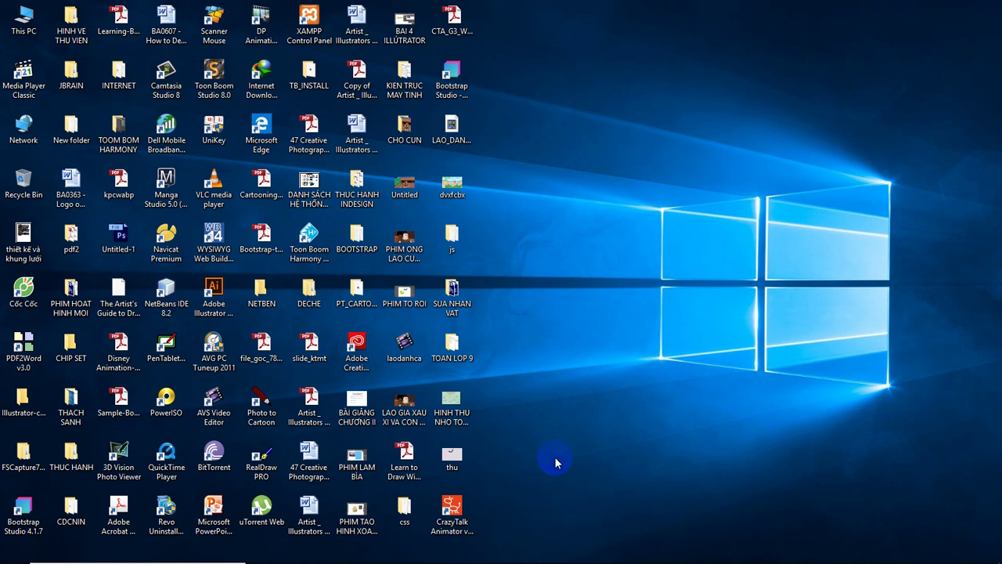
# Step: Launch CrazyTalk Animator v3.31 Pipeline Trial from the desktop and decline the sign-up offer
pyautogui.click(458, 503)
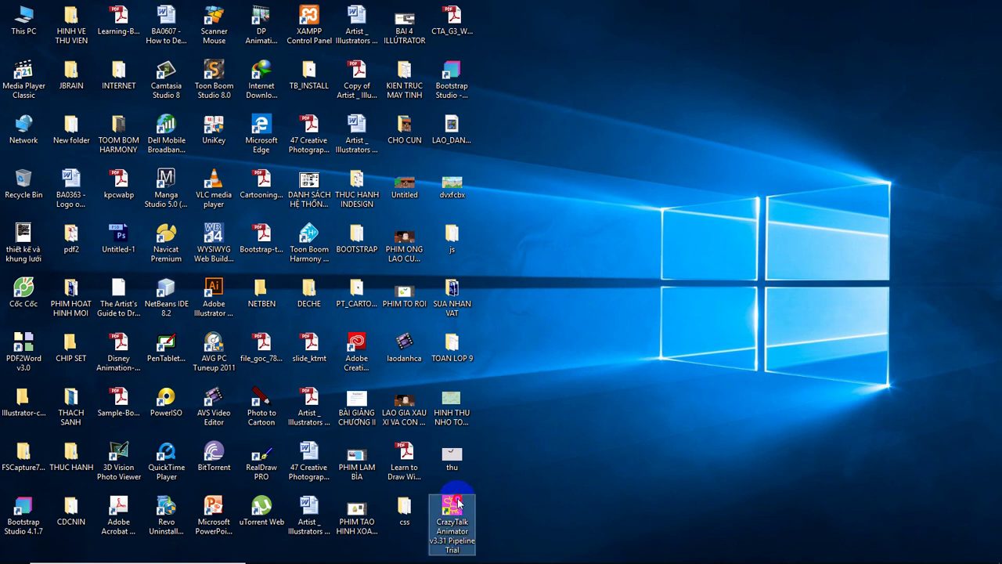
pyautogui.click(588, 305)
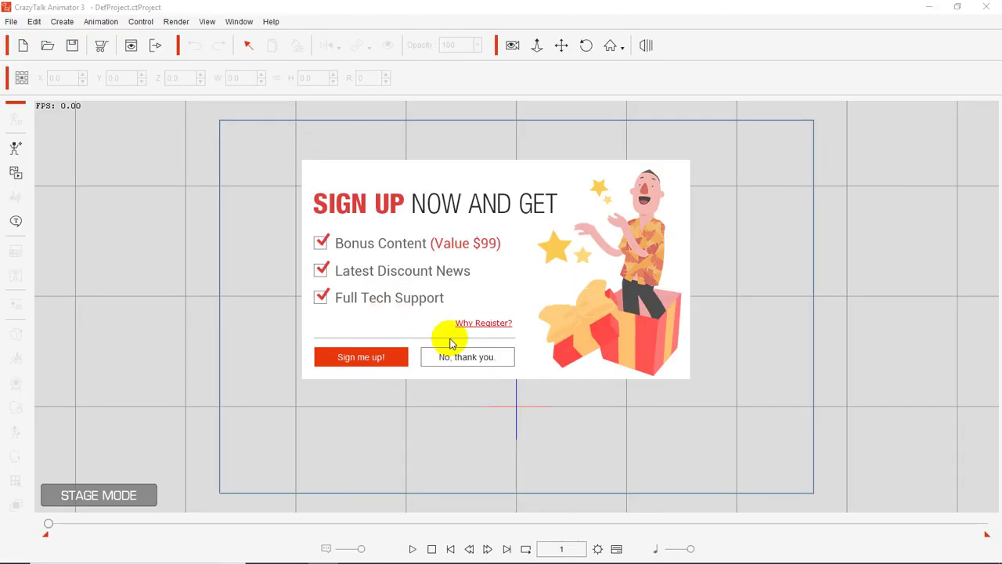
pyautogui.click(456, 357)
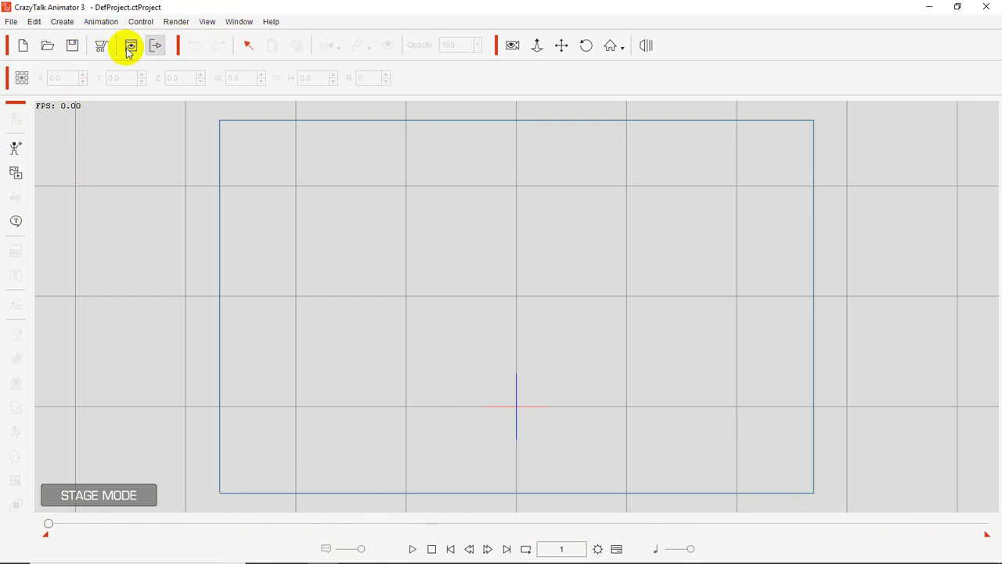
# Step: Open the Project Settings and set the perspective camera lens to 200 mm
pyautogui.click(13, 22)
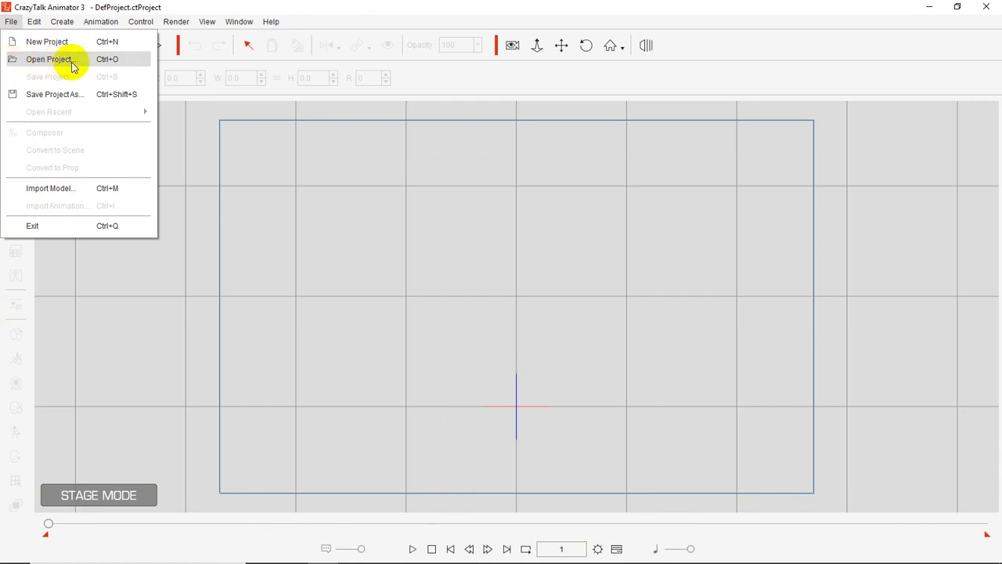
pyautogui.moveTo(34, 29)
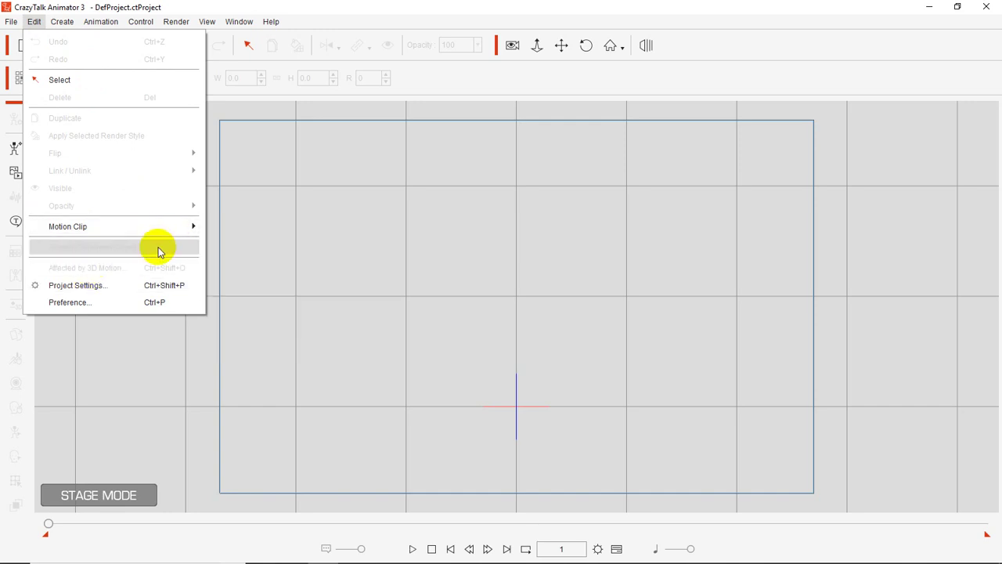
pyautogui.click(110, 293)
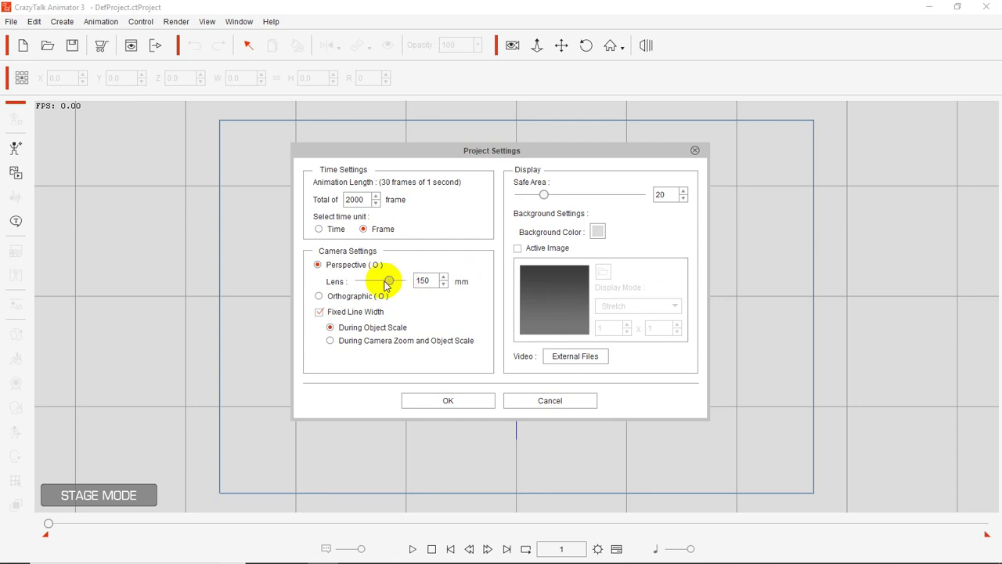
pyautogui.moveTo(389, 282); pyautogui.dragTo(400, 280)
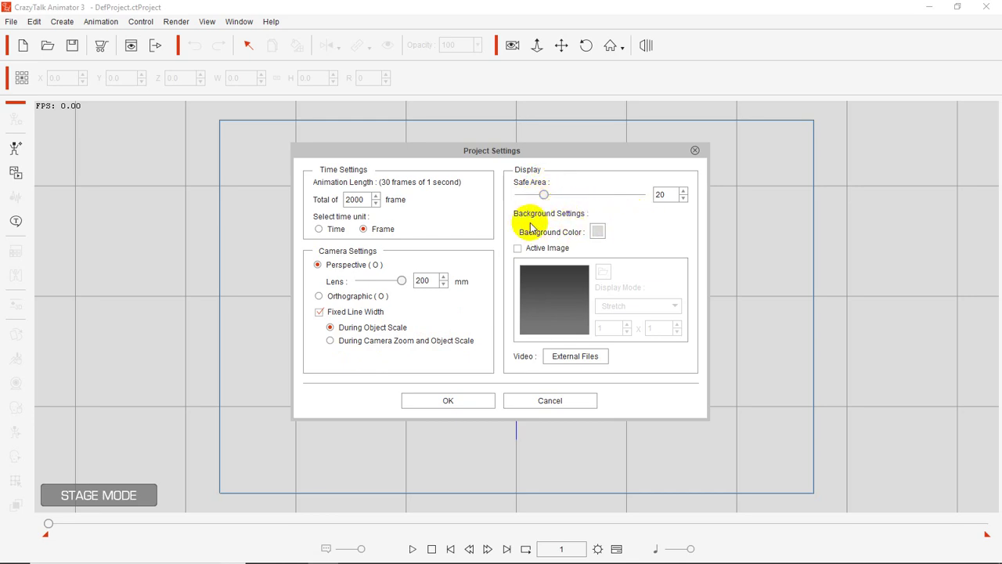
# Step: Set the project's background color to dark grey with red, green and blue at 108, and apply the project settings
pyautogui.click(595, 233)
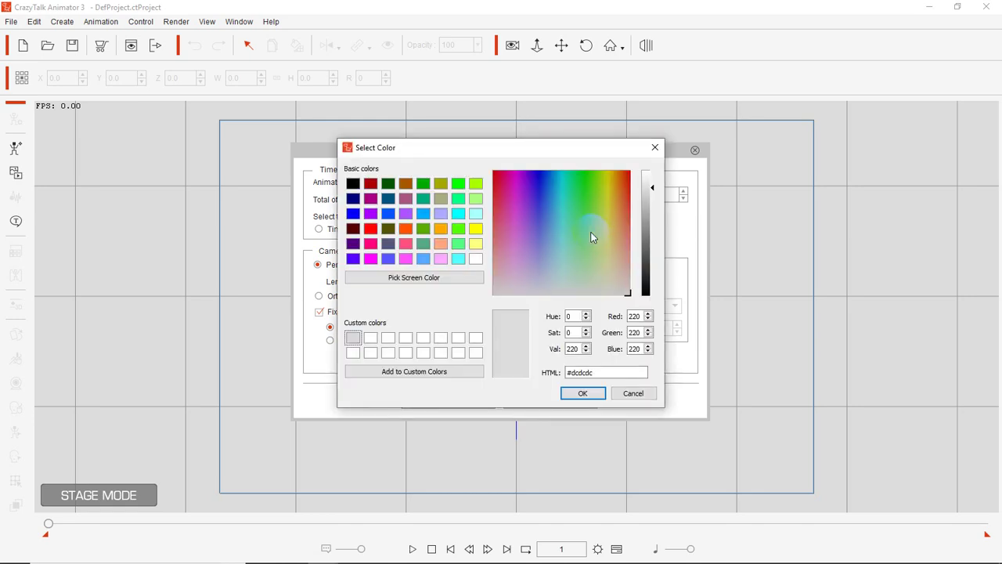
pyautogui.click(646, 243)
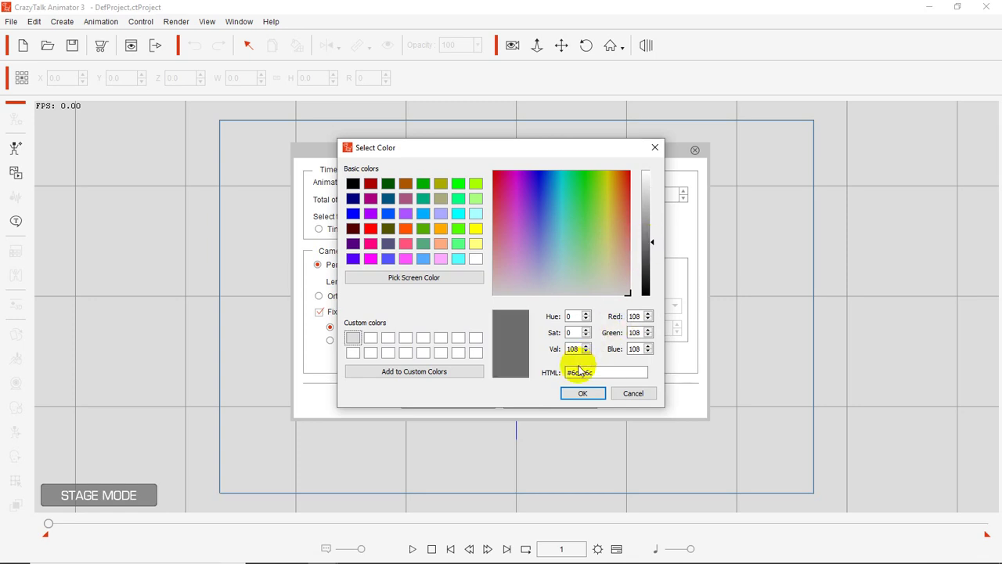
pyautogui.click(579, 394)
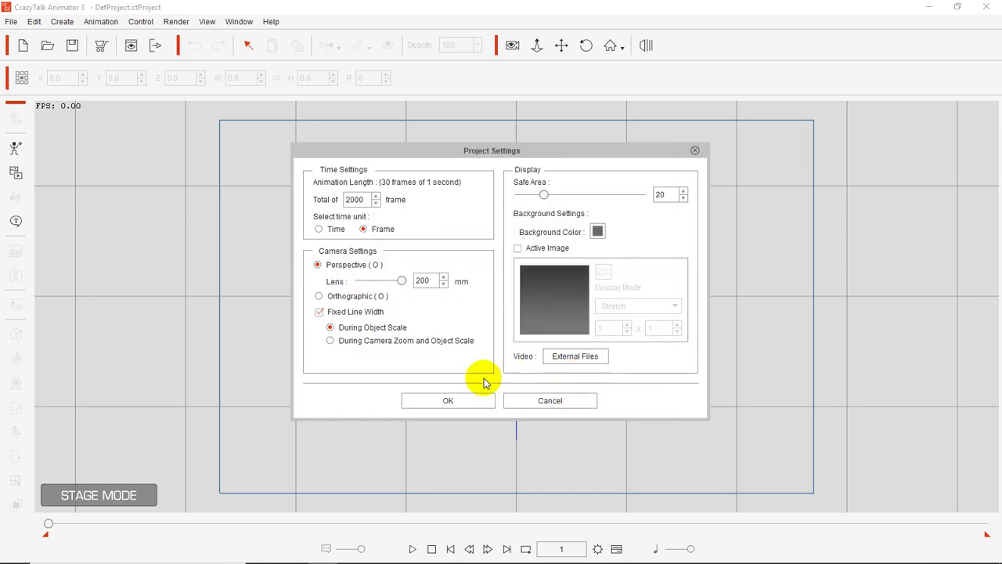
pyautogui.click(443, 400)
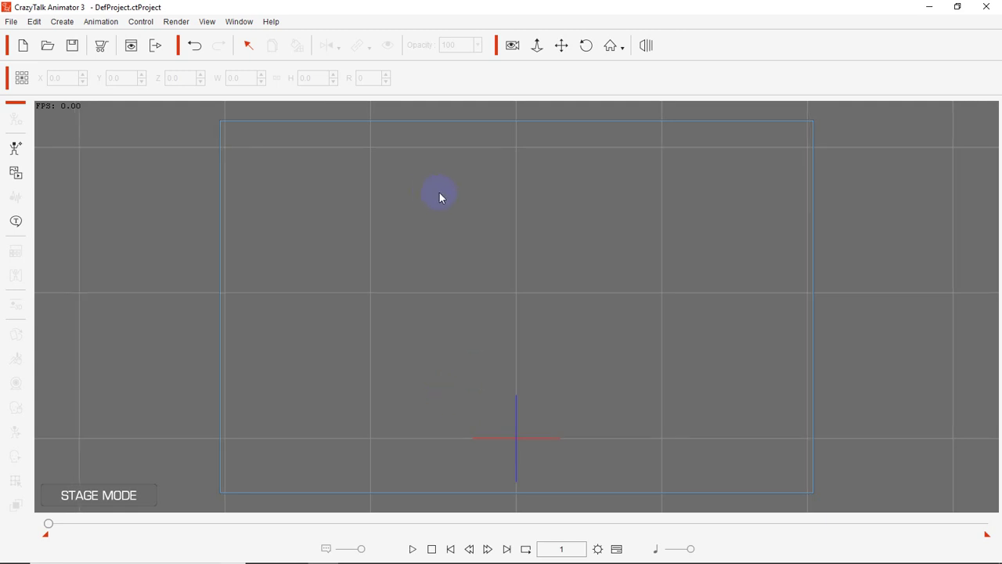
# Step: Zoom and pan the stage camera slightly, and try the camera rotation tool on the stage
pyautogui.scroll(-3, 508, 198)
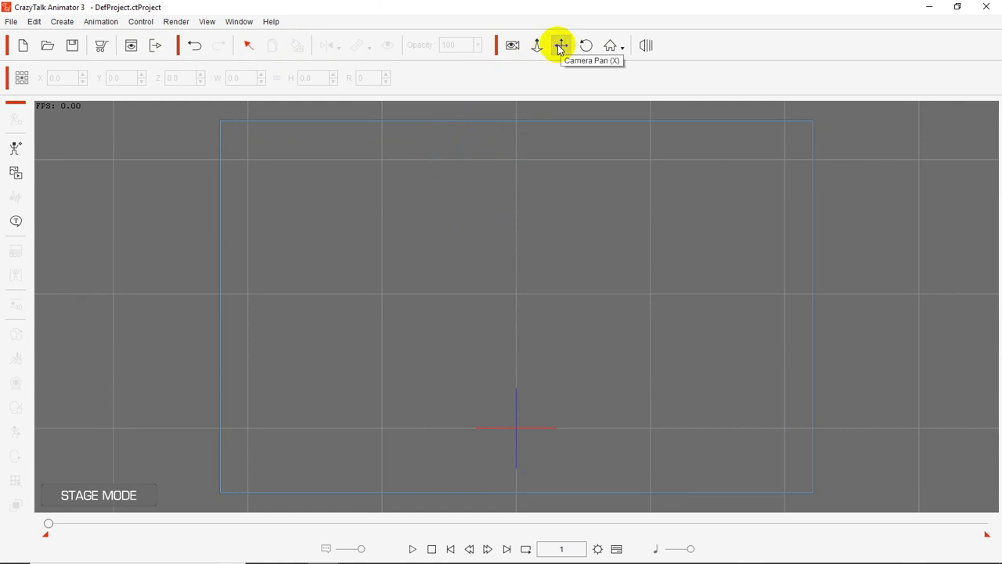
pyautogui.click(561, 46)
pyautogui.moveTo(461, 170)
pyautogui.mouseDown()
pyautogui.moveTo(441, 152)
pyautogui.moveTo(447, 173)
pyautogui.moveTo(485, 168)
pyautogui.moveTo(468, 152)
pyautogui.moveTo(477, 163)
pyautogui.mouseUp()
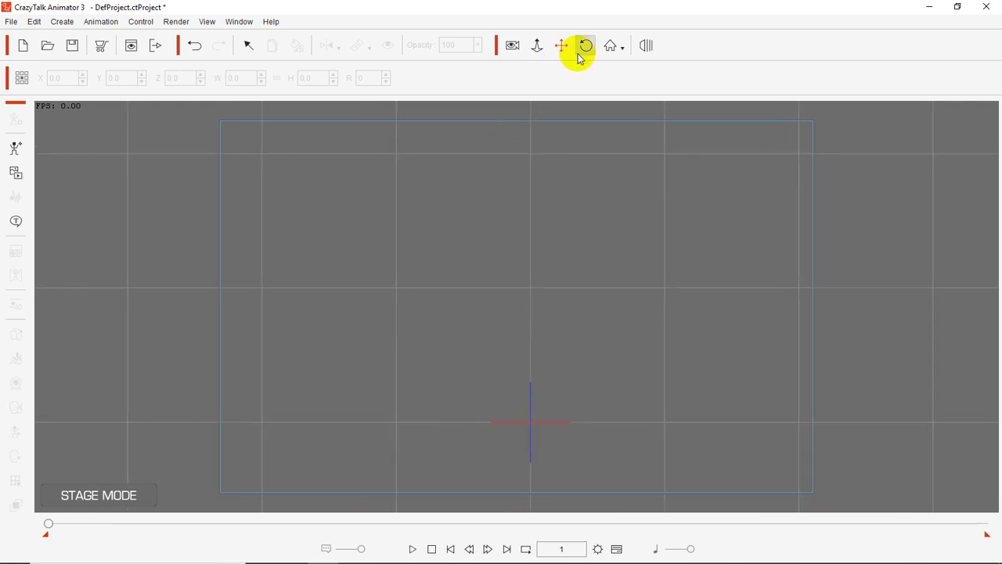
pyautogui.click(586, 45)
pyautogui.moveTo(546, 203)
pyautogui.mouseDown()
pyautogui.moveTo(521, 199)
pyautogui.moveTo(553, 209)
pyautogui.mouseUp()
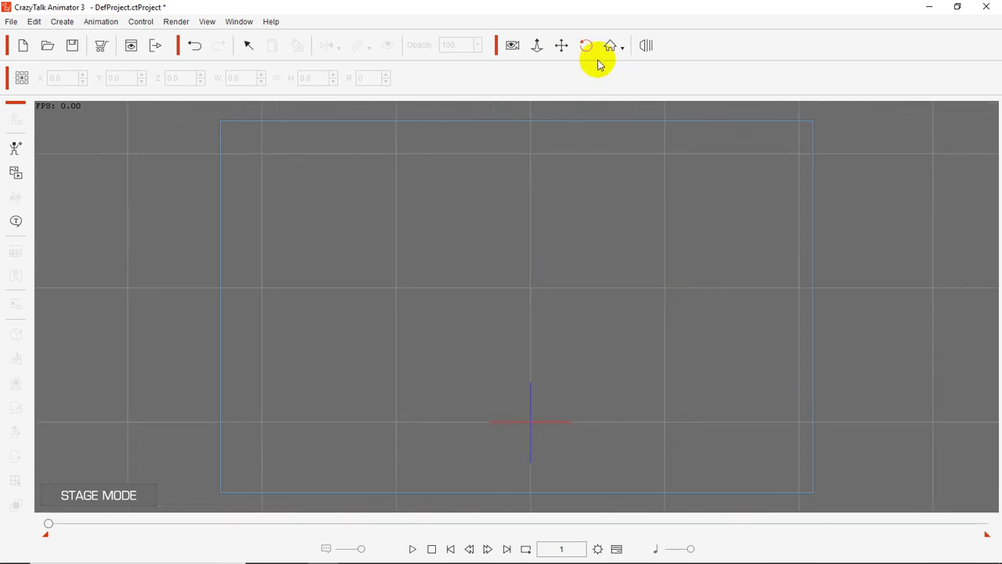
# Step: Preview the stage in the 3D view, return to the flat camera view, and try the camera zoom tool
pyautogui.click(644, 48)
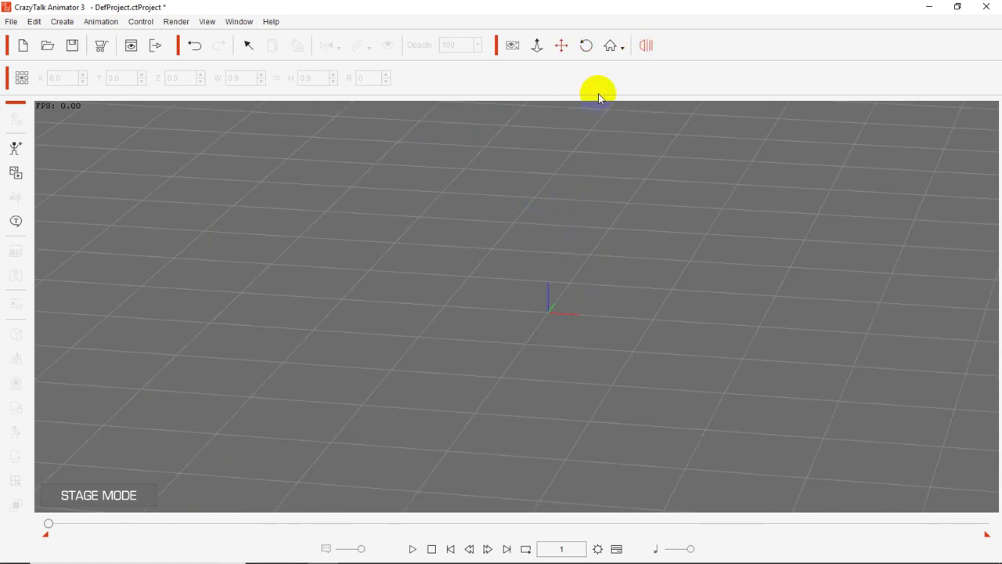
pyautogui.click(646, 47)
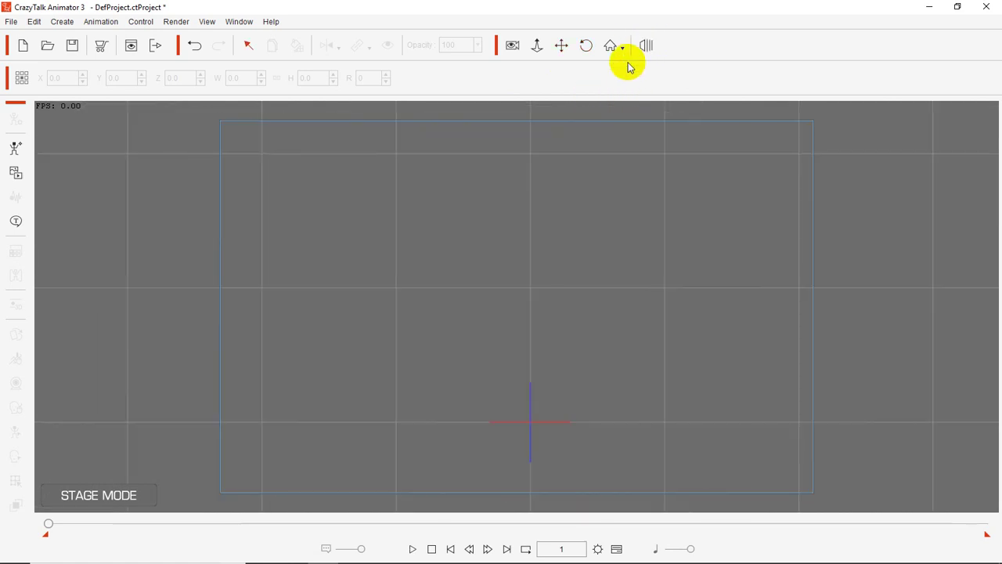
pyautogui.click(536, 47)
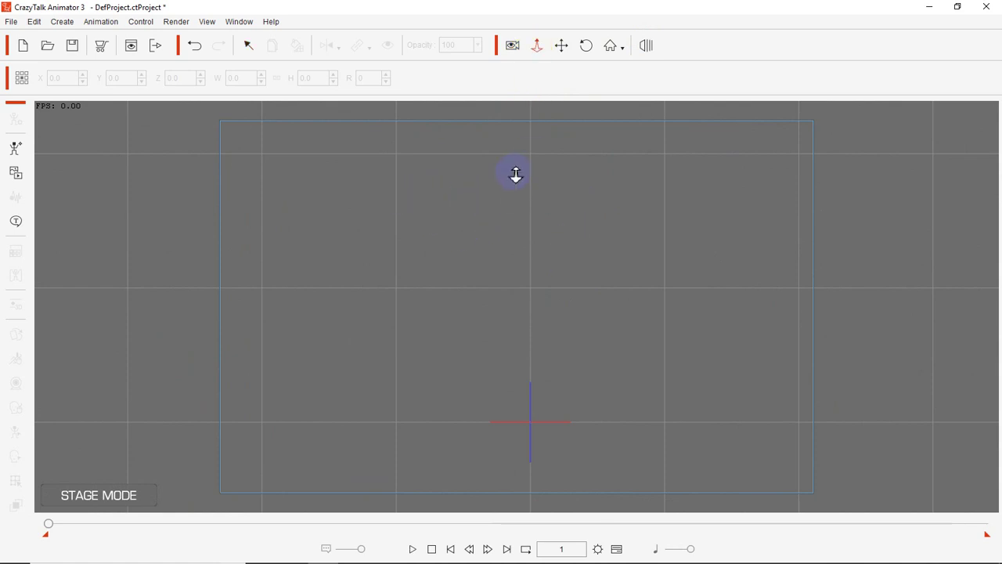
pyautogui.click(512, 47)
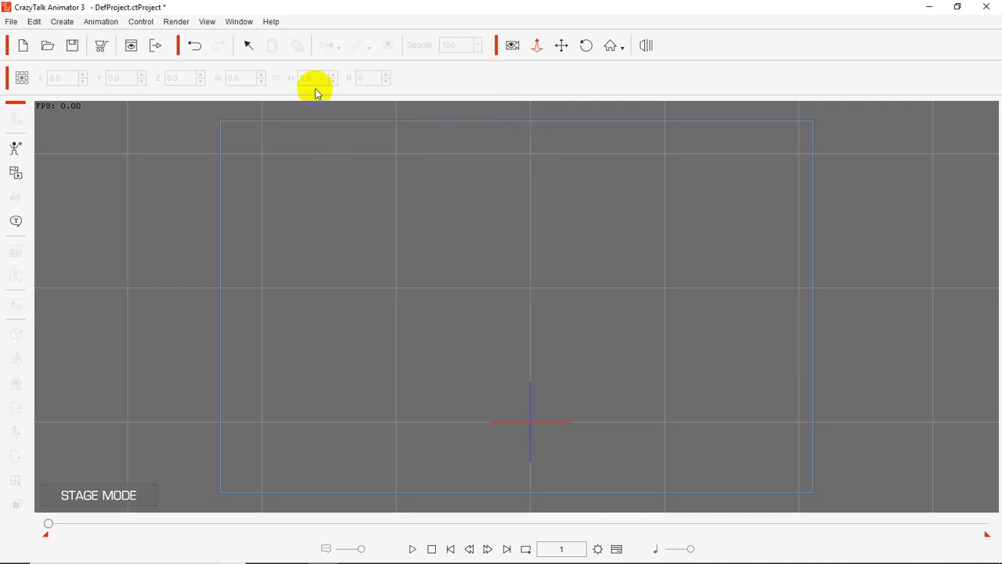
pyautogui.click(247, 47)
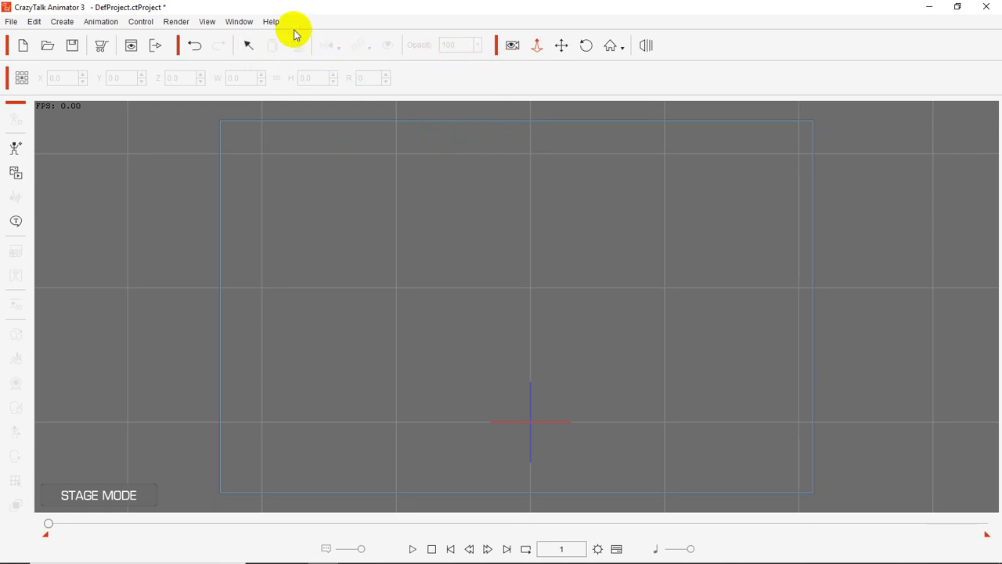
# Step: Show the Timeline and position it across the lower part of the stage
pyautogui.click(241, 23)
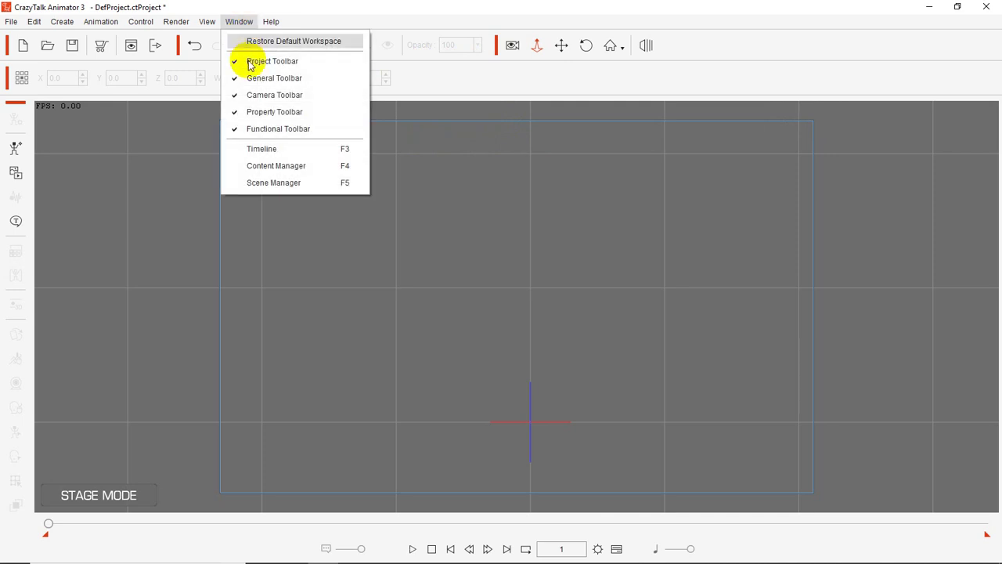
pyautogui.click(273, 151)
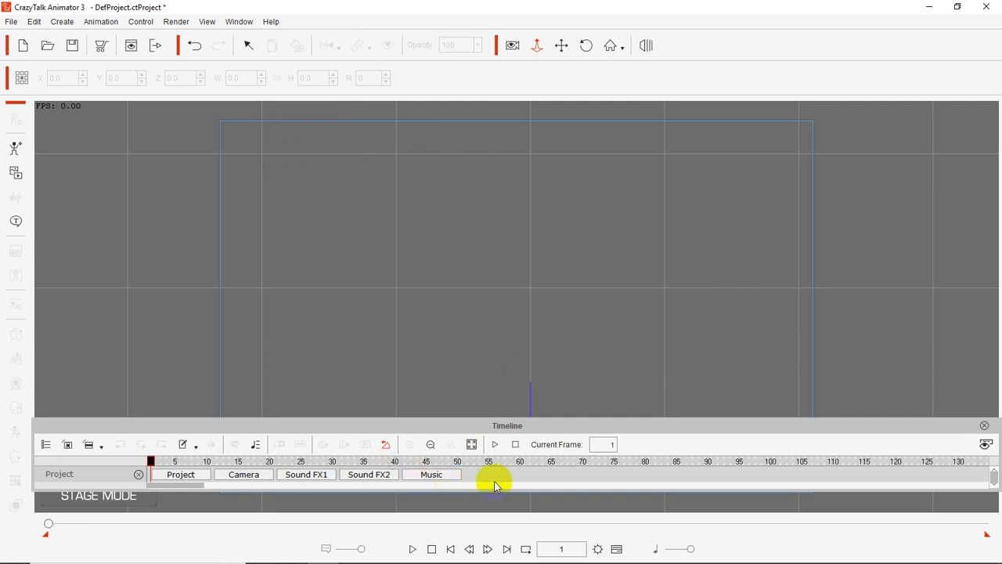
pyautogui.moveTo(461, 427); pyautogui.dragTo(459, 364)
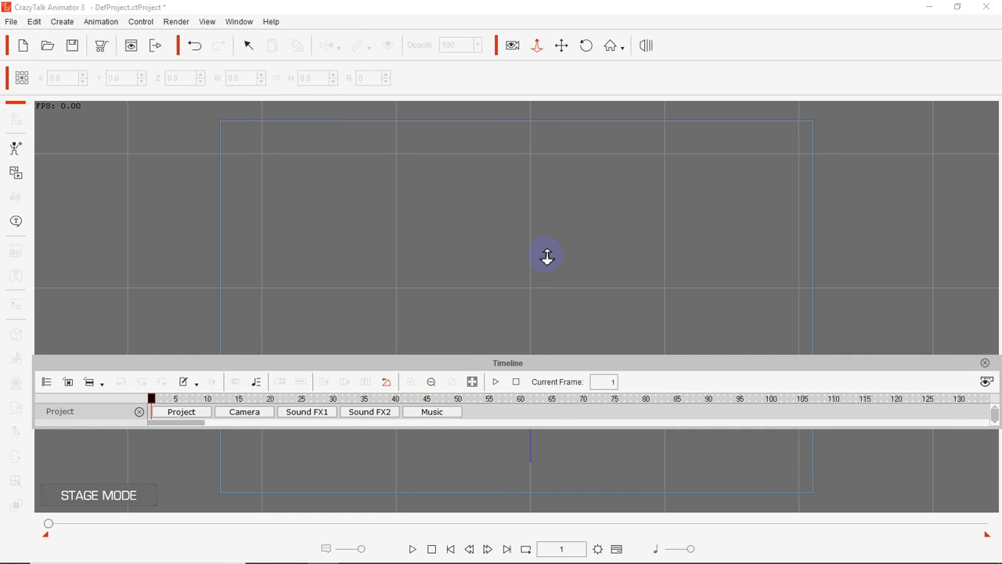
pyautogui.moveTo(574, 366); pyautogui.dragTo(570, 412)
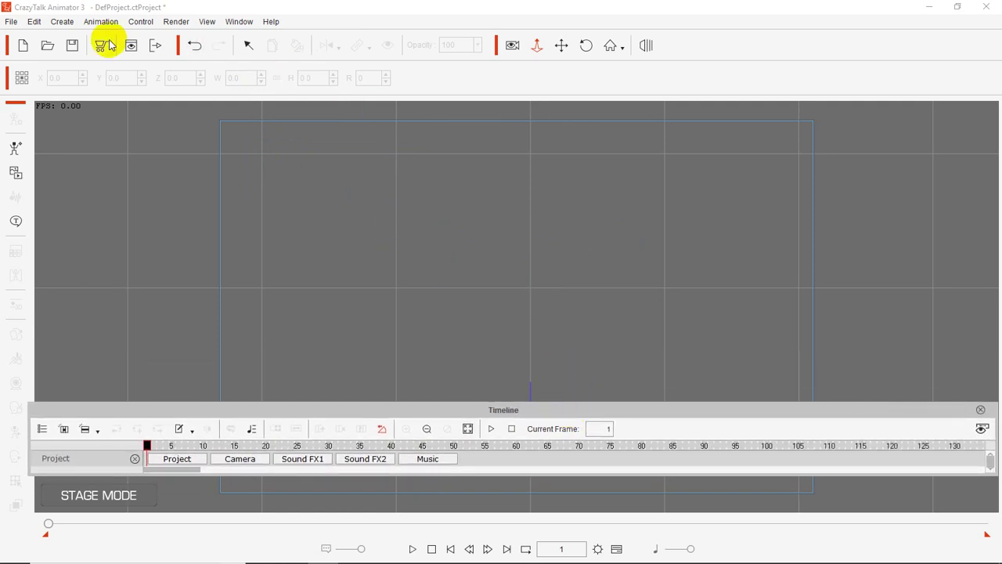
# Step: Show the Content Manager and move it so that its category list and template thumbnails are fully in view
pyautogui.click(239, 21)
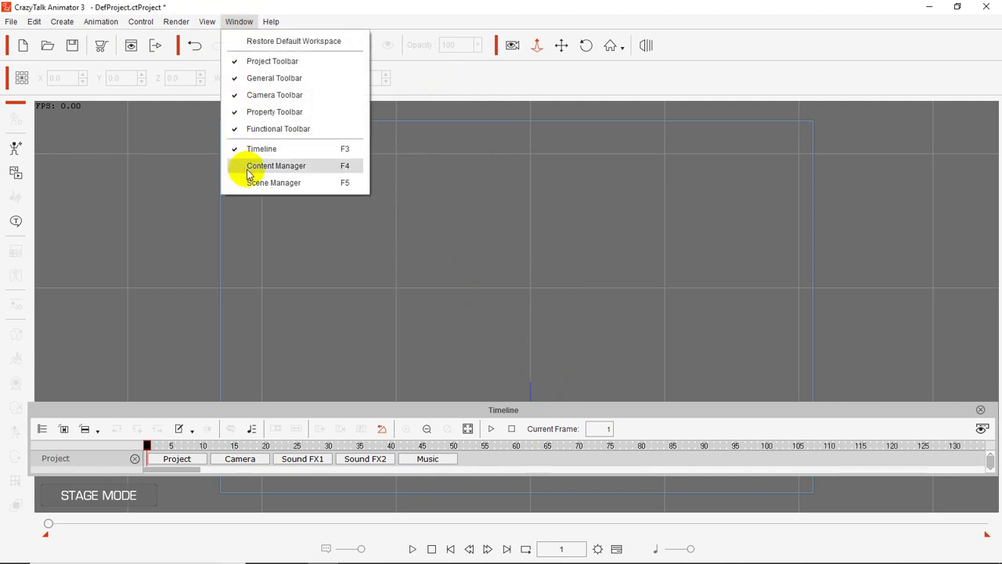
pyautogui.click(260, 171)
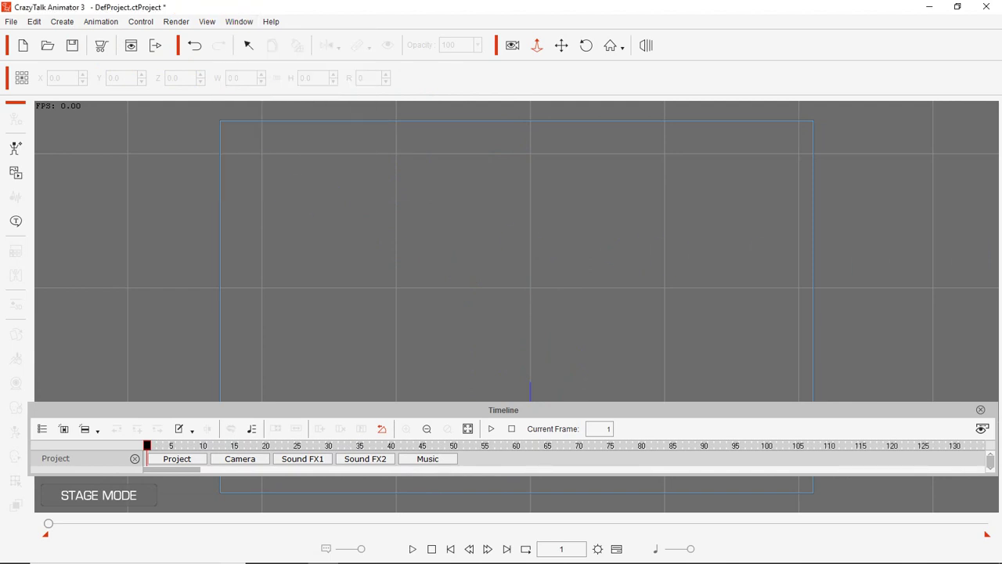
pyautogui.moveTo(692, 69); pyautogui.dragTo(535, 63)
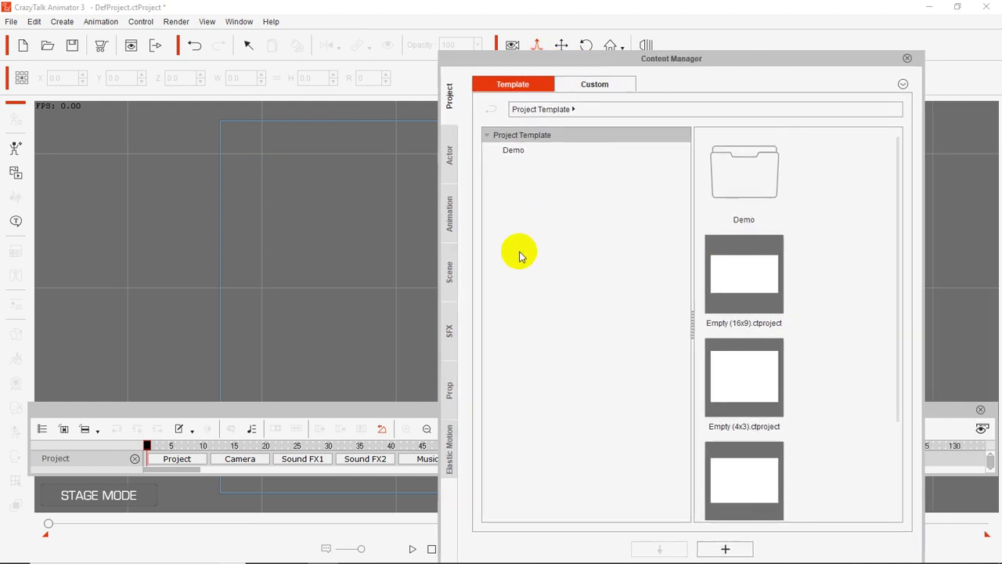
# Step: Examine the Actor, Animation, Scene, SFX, Prop and Elastic Motion templates in the Content Manager, and the custom Elastic Motion content
pyautogui.click(448, 160)
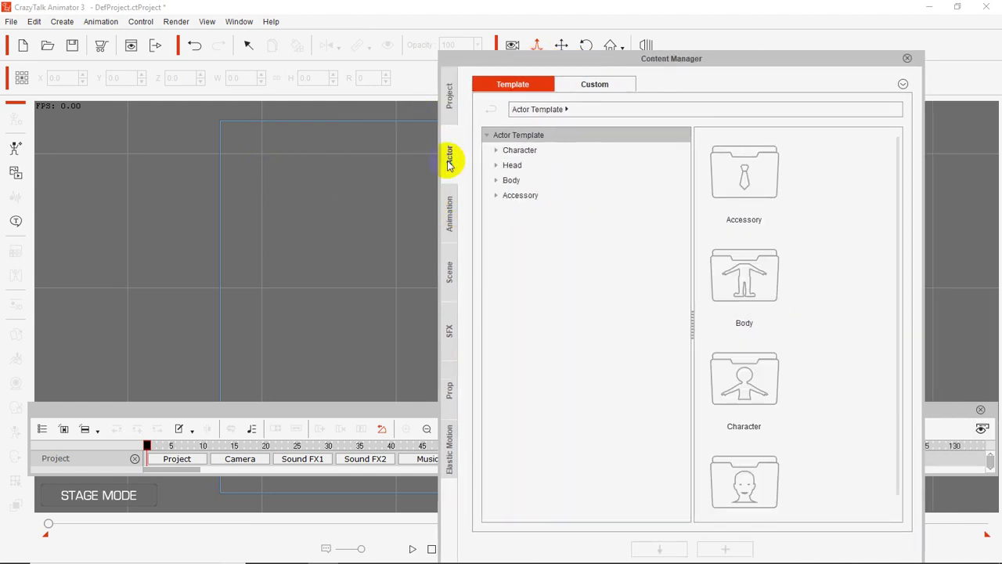
pyautogui.click(450, 227)
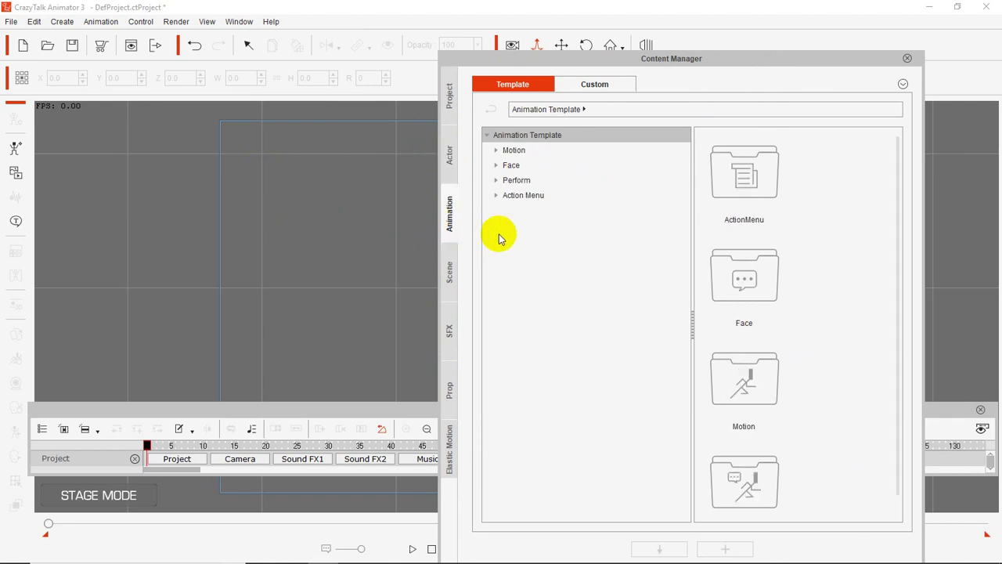
pyautogui.click(450, 288)
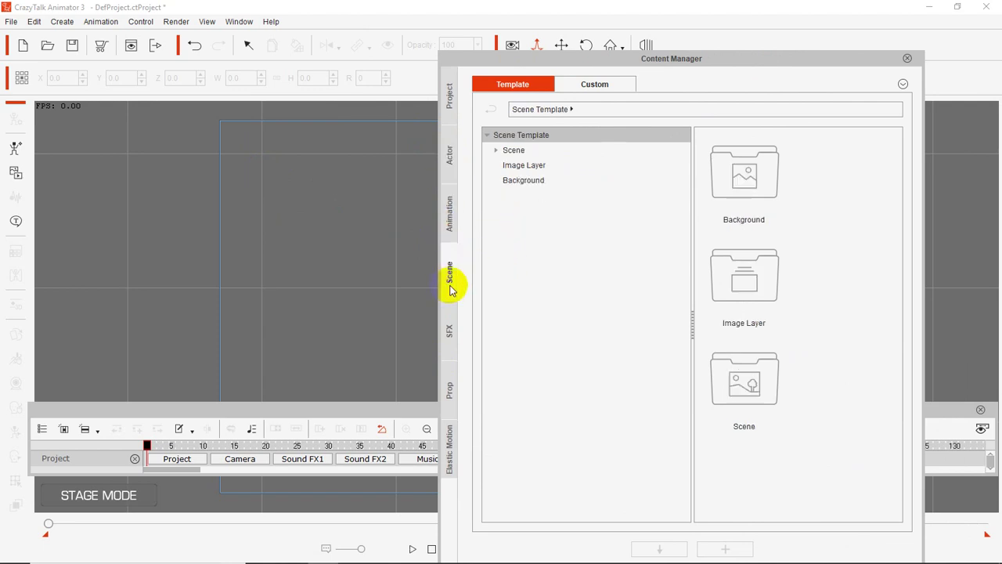
pyautogui.click(453, 347)
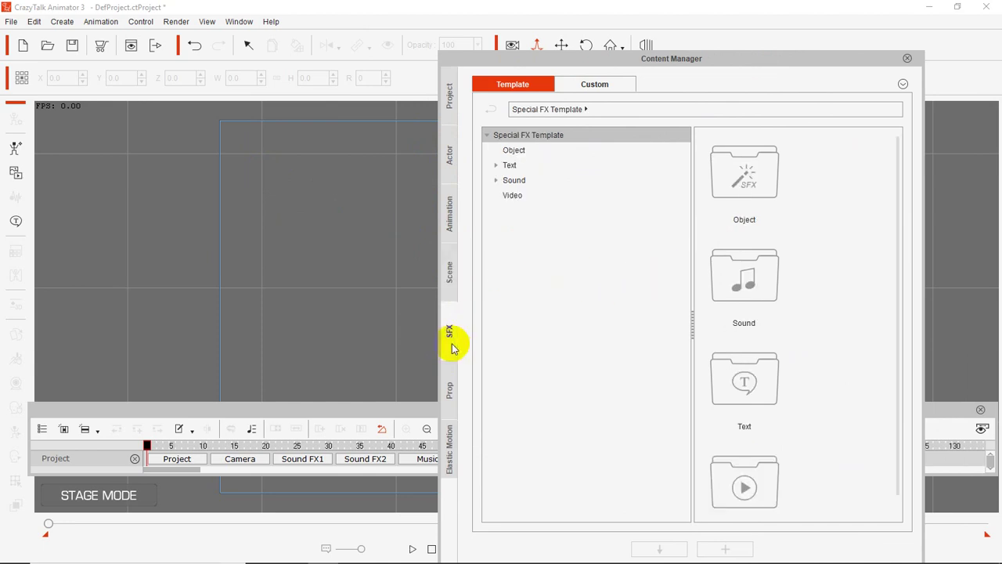
pyautogui.click(450, 387)
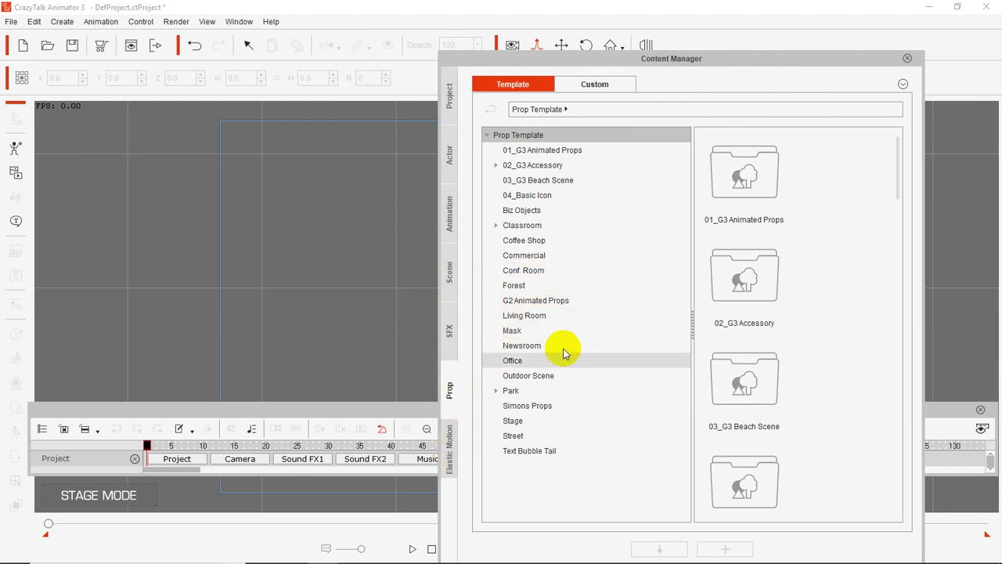
pyautogui.click(454, 446)
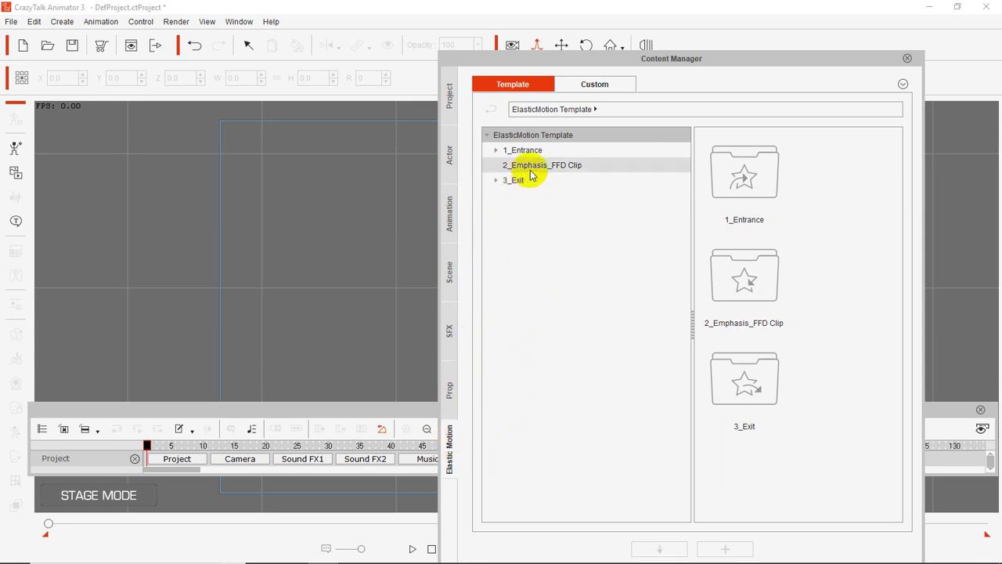
pyautogui.click(592, 86)
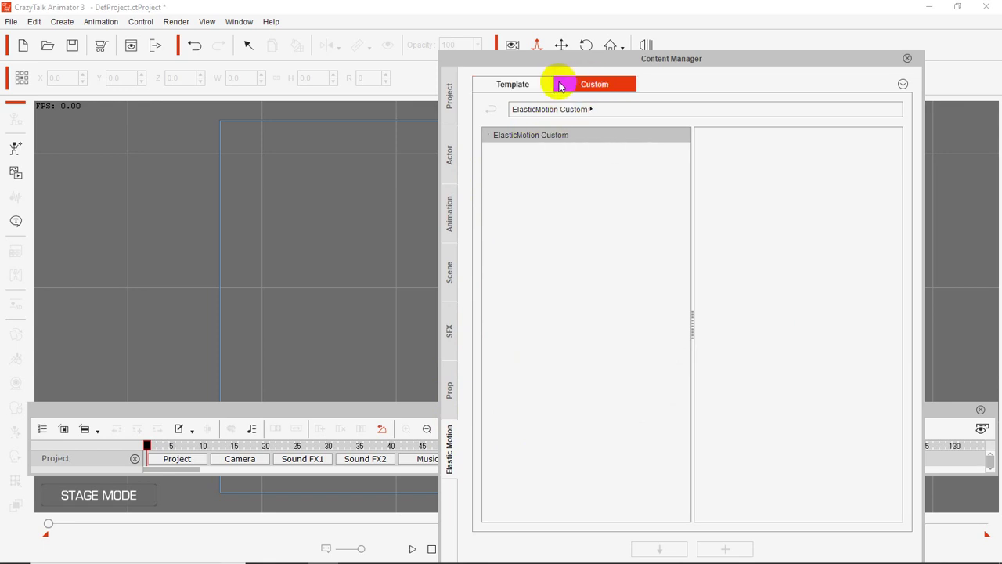
pyautogui.click(577, 87)
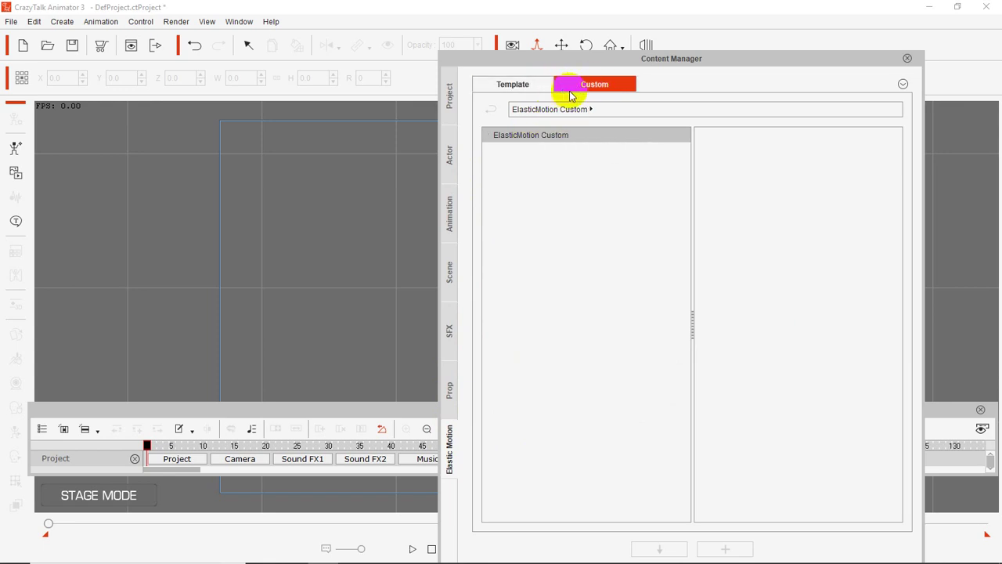
pyautogui.click(522, 91)
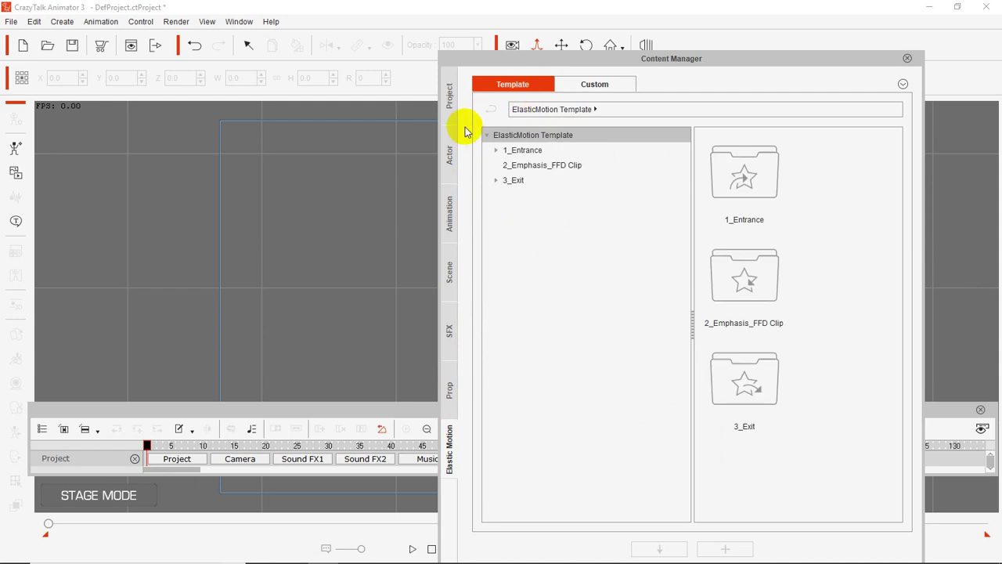
# Step: Load the fish demo project onto the stage from the Demo folder of the project templates, moving the Content Manager aside
pyautogui.click(450, 110)
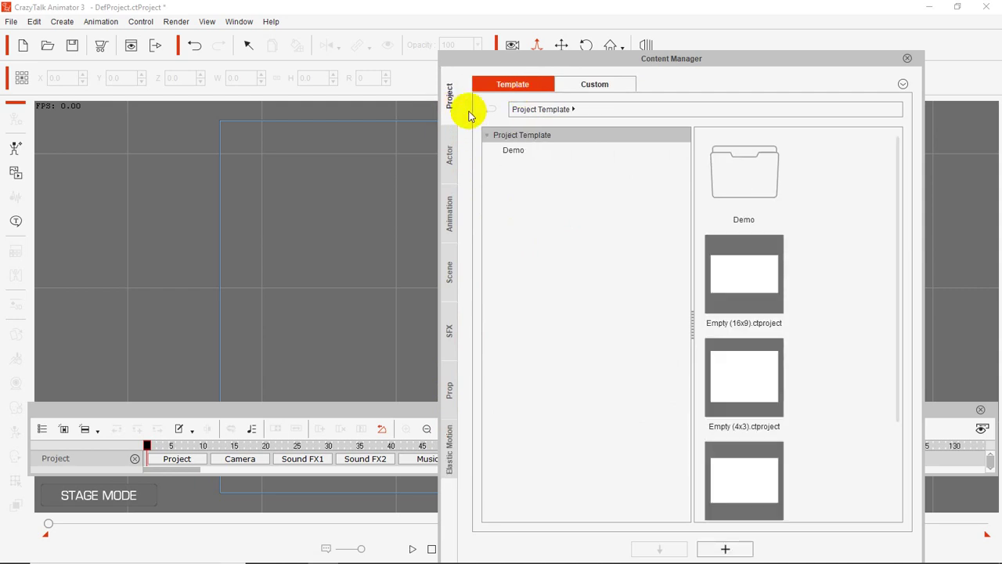
pyautogui.click(515, 152)
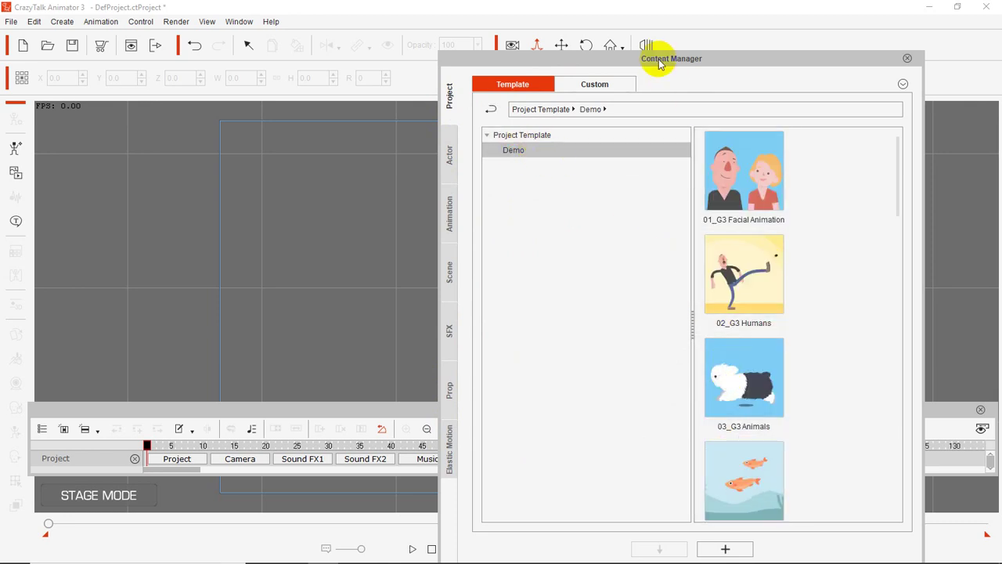
pyautogui.moveTo(670, 60); pyautogui.dragTo(783, 51)
pyautogui.moveTo(804, 452); pyautogui.dragTo(403, 222)
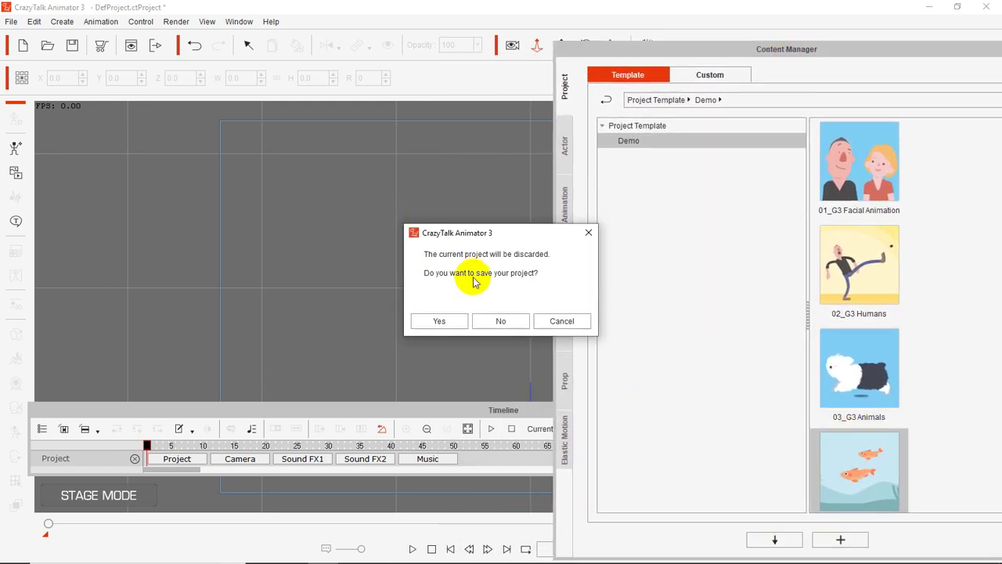